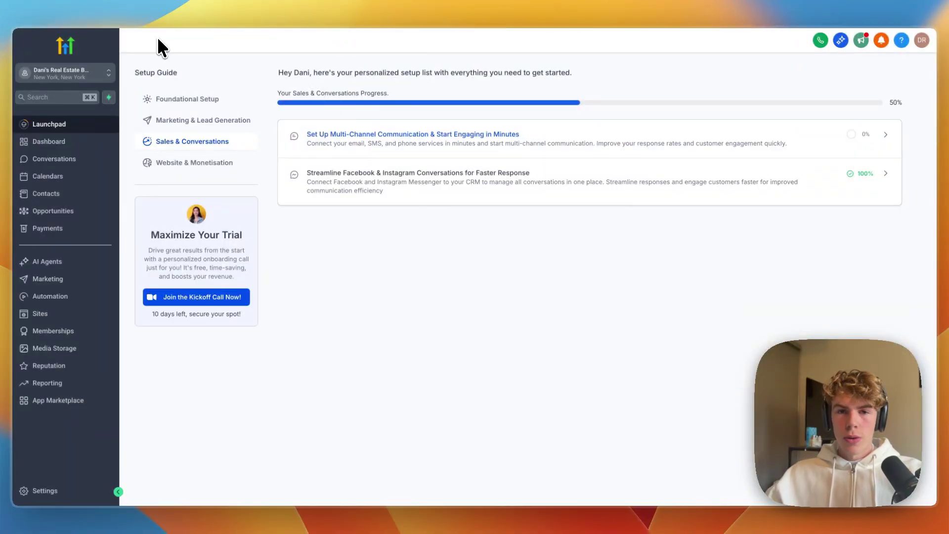
- Open the Phone Numbers settings of the current sub-account
{"action": "left_click", "coordinate": [80, 72]}
{"action": "left_click", "coordinate": [401, 275]}
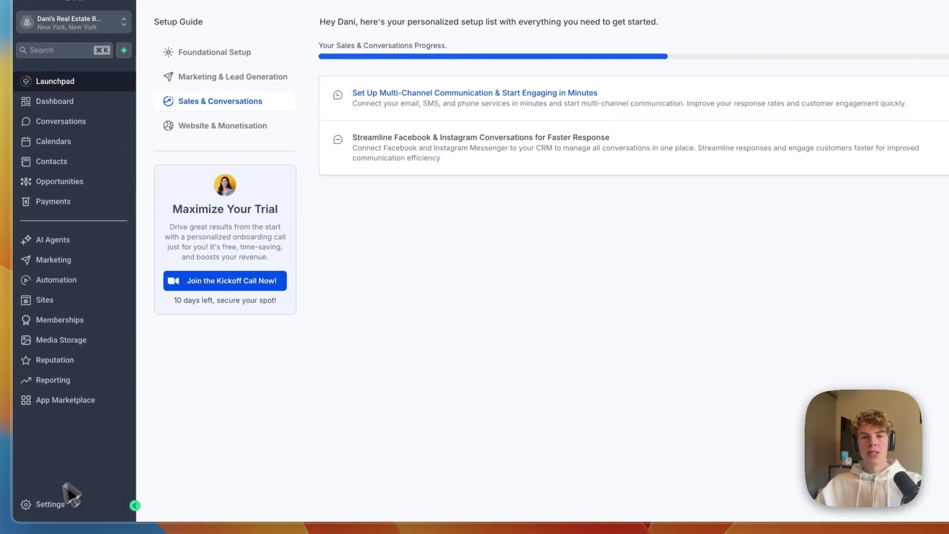
{"action": "left_click", "coordinate": [47, 504]}
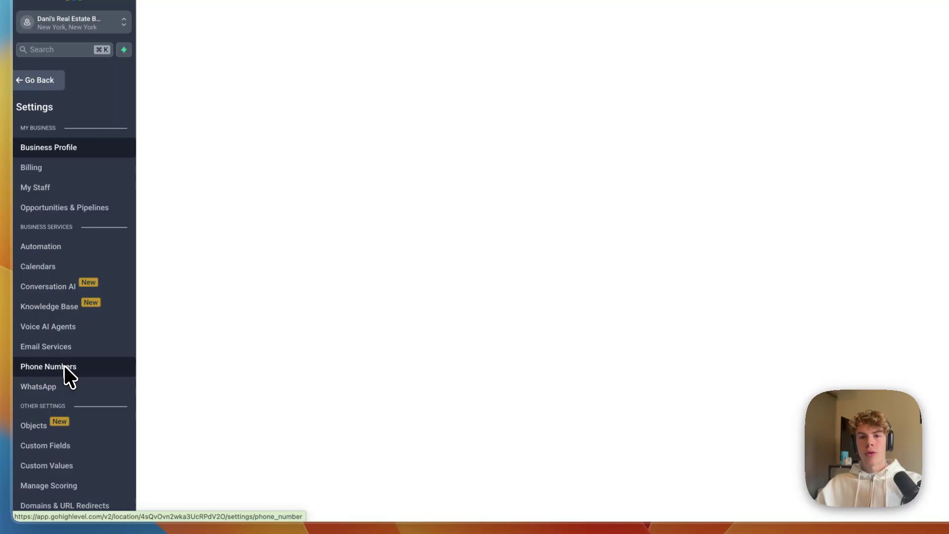
{"action": "scroll", "coordinate": [64, 366], "scroll_direction": "down", "scroll_amount": 1}
{"action": "left_click", "coordinate": [61, 337]}
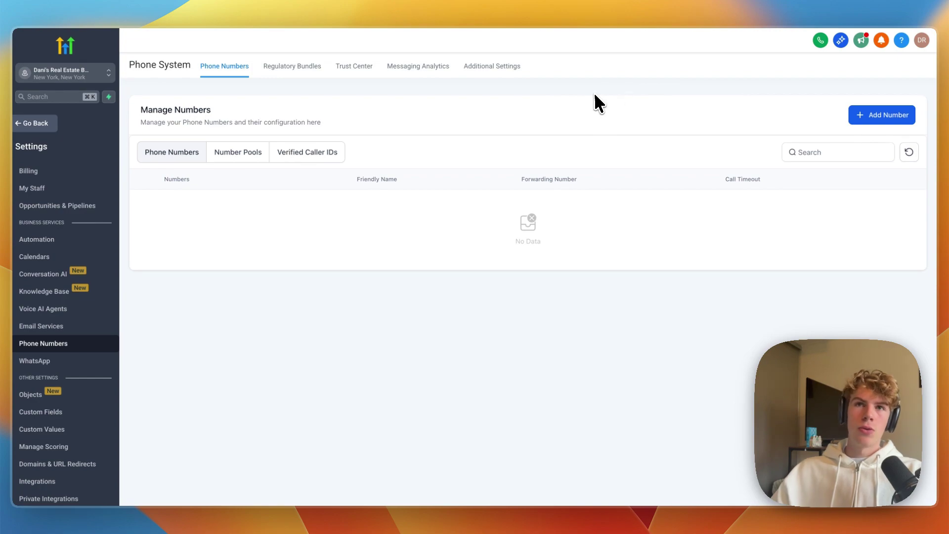
- Switch to the agency view and open its Phone Integration settings
{"action": "left_click", "coordinate": [48, 68]}
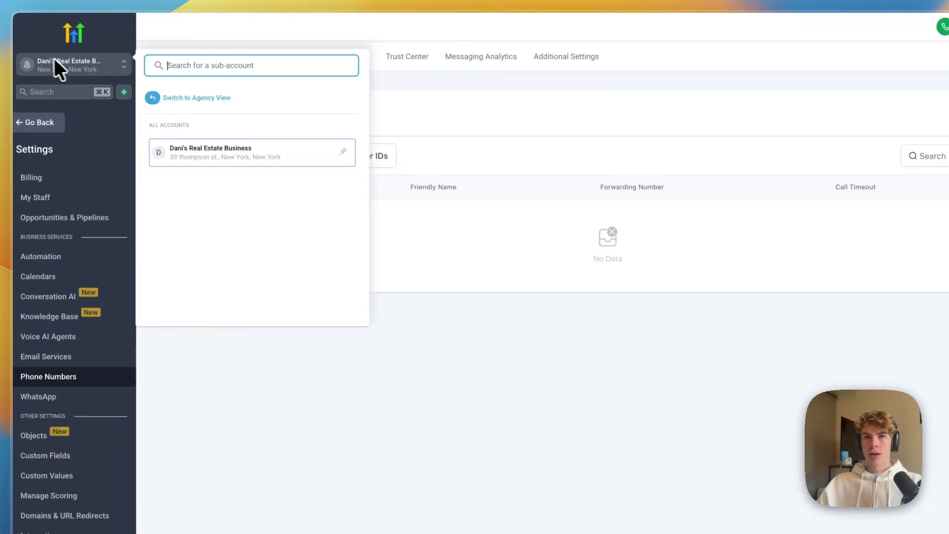
{"action": "left_click", "coordinate": [170, 93]}
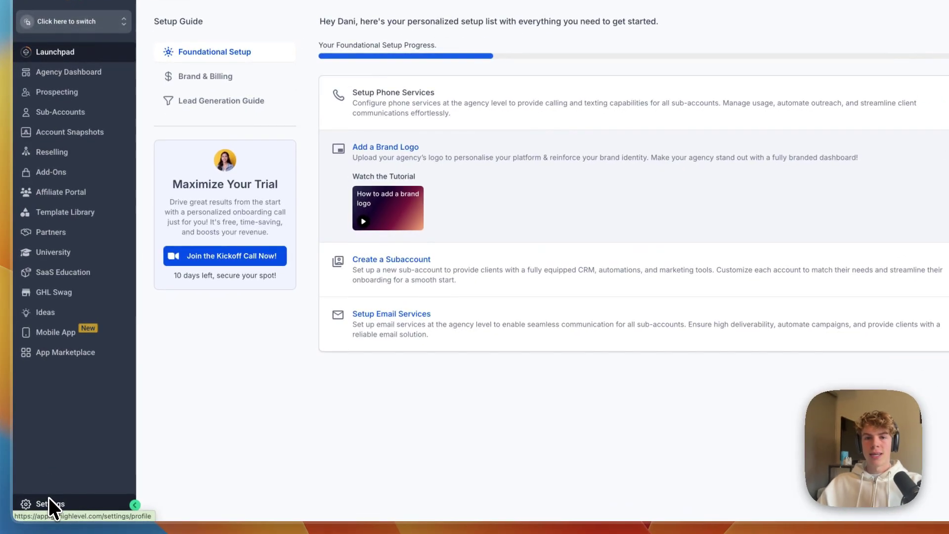
{"action": "left_click", "coordinate": [48, 498]}
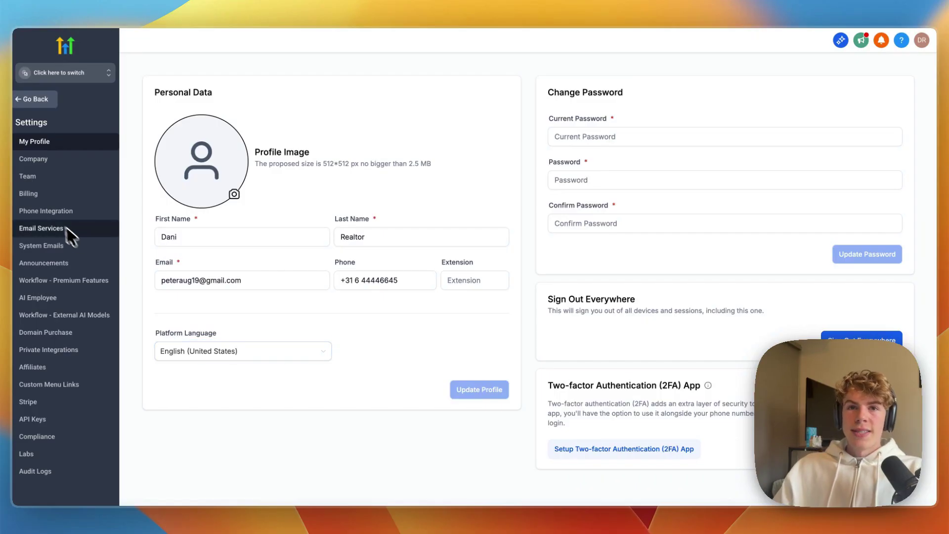
{"action": "left_click", "coordinate": [42, 211]}
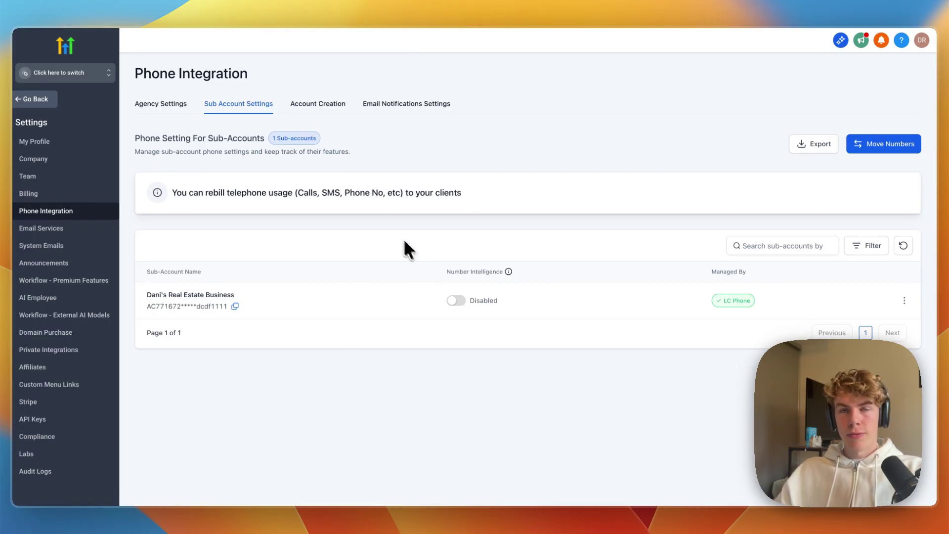
- Switch back to the real estate business sub-account and open its Phone Numbers settings
{"action": "left_click", "coordinate": [87, 74]}
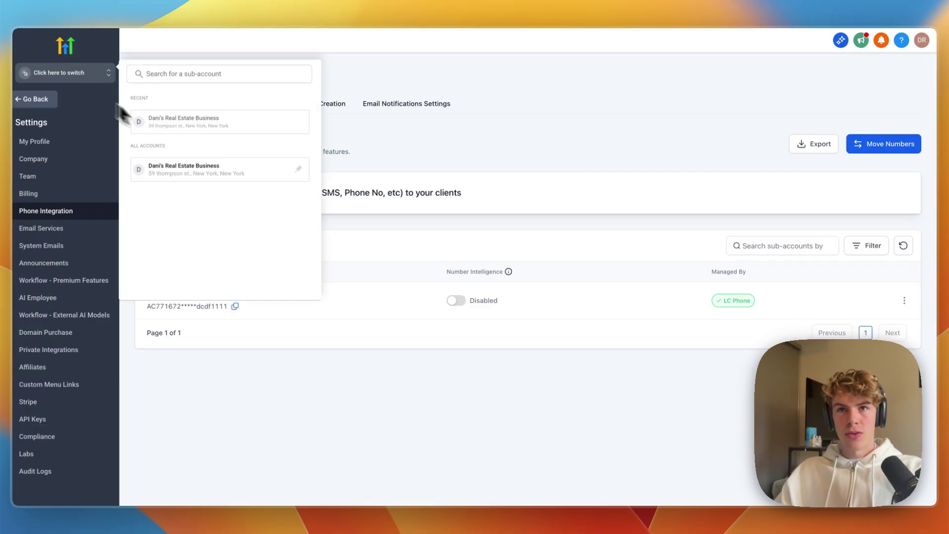
{"action": "left_click", "coordinate": [185, 166]}
{"action": "left_click", "coordinate": [65, 494]}
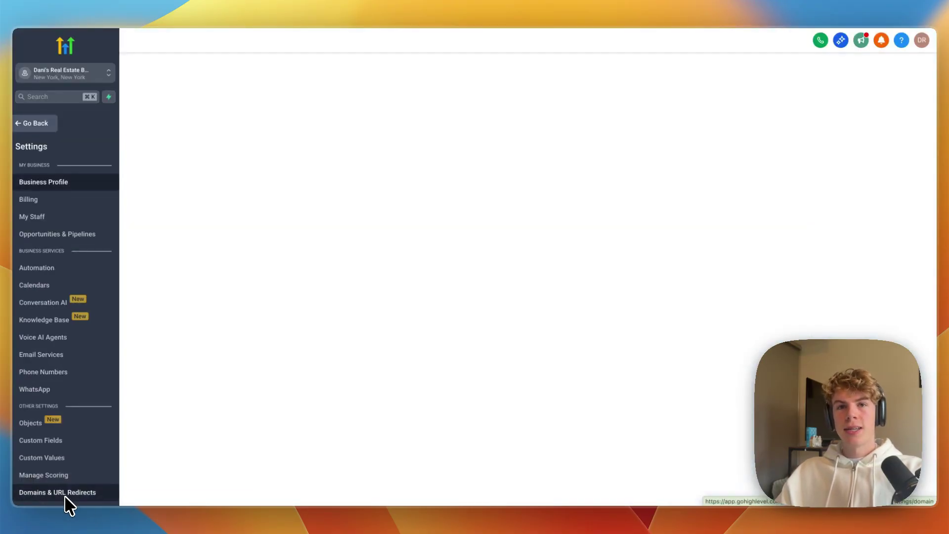
{"action": "left_click", "coordinate": [69, 373]}
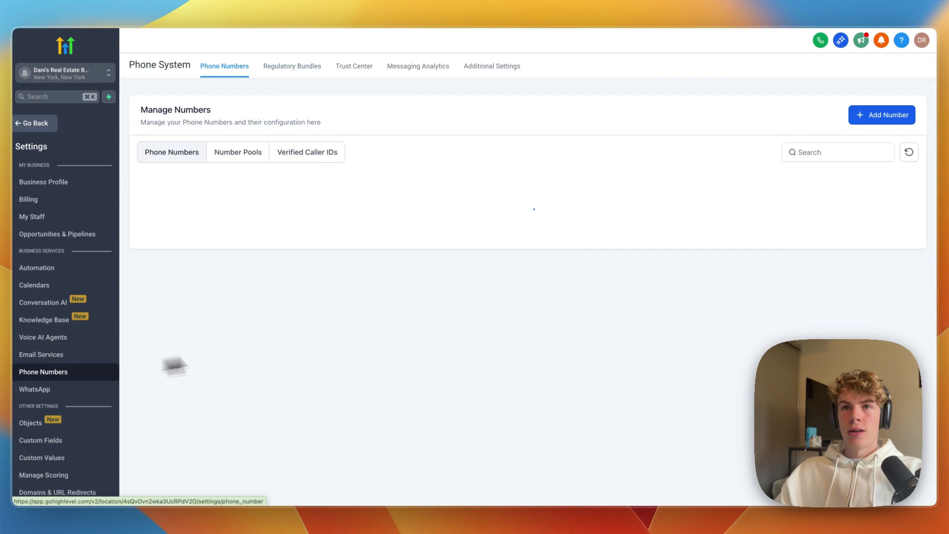
- Start adding a phone number and set the country of the available numbers to Netherlands
{"action": "left_click", "coordinate": [874, 117]}
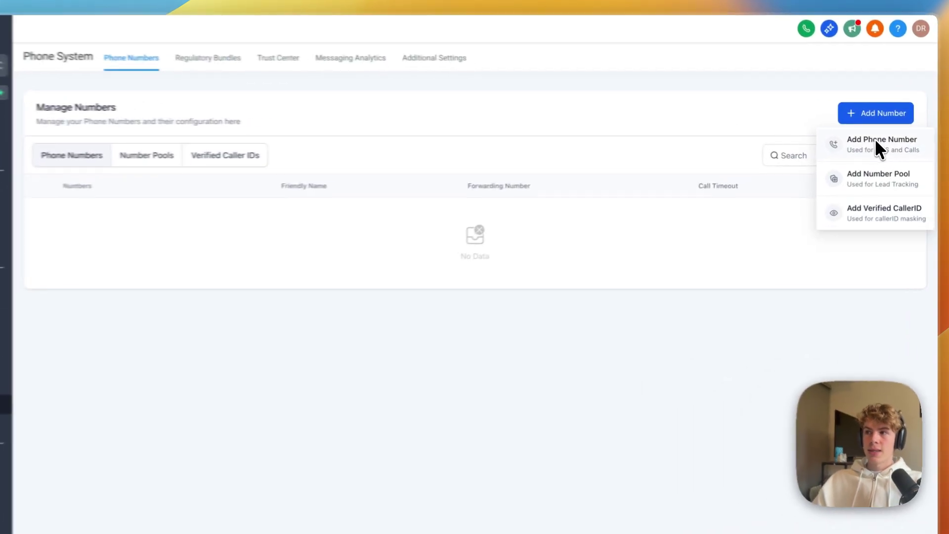
{"action": "left_click", "coordinate": [881, 142]}
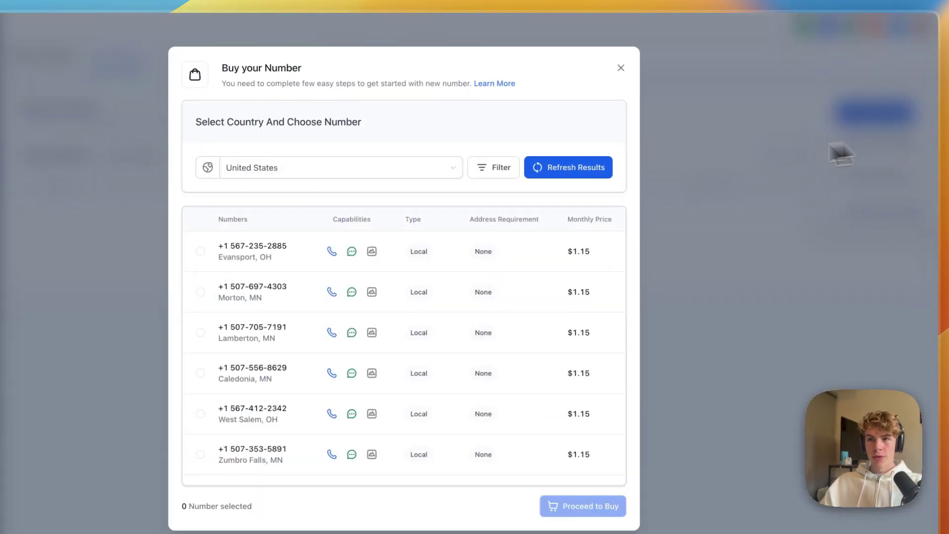
{"action": "left_click", "coordinate": [374, 164]}
{"action": "scroll", "coordinate": [293, 216], "scroll_direction": "up", "scroll_amount": 2}
{"action": "scroll", "coordinate": [372, 212], "scroll_direction": "up", "scroll_amount": 5}
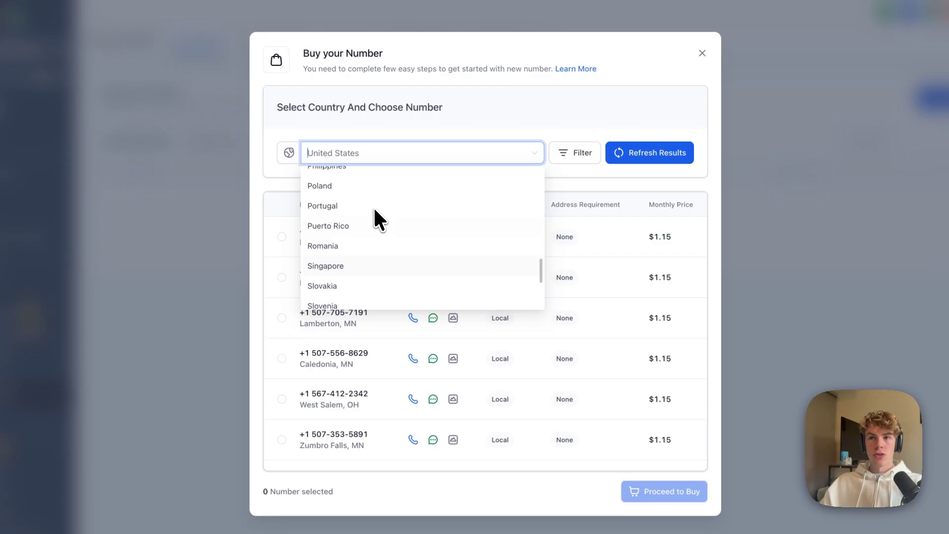
{"action": "left_click", "coordinate": [333, 245]}
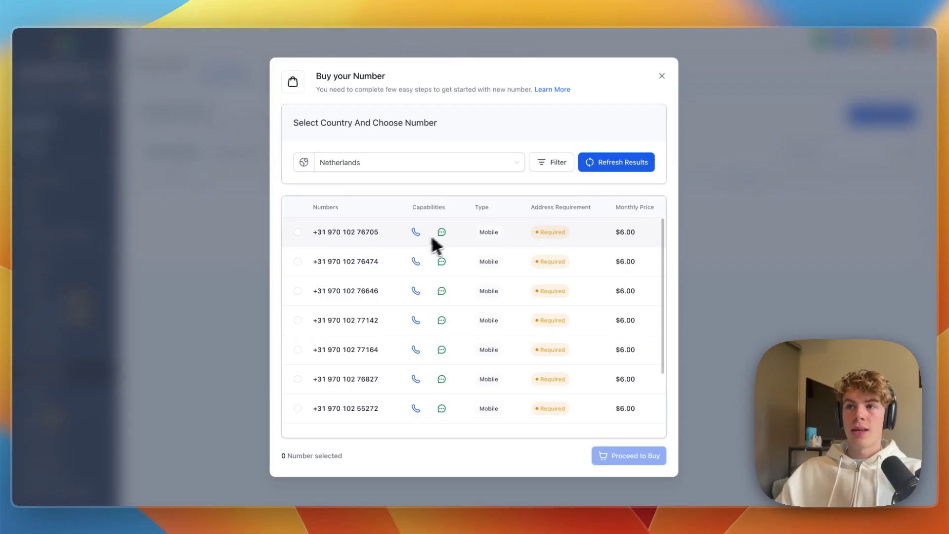
- Select one of the available Dutch mobile numbers at $6.00 per month and buy it
{"action": "scroll", "coordinate": [433, 242], "scroll_direction": "down", "scroll_amount": 3}
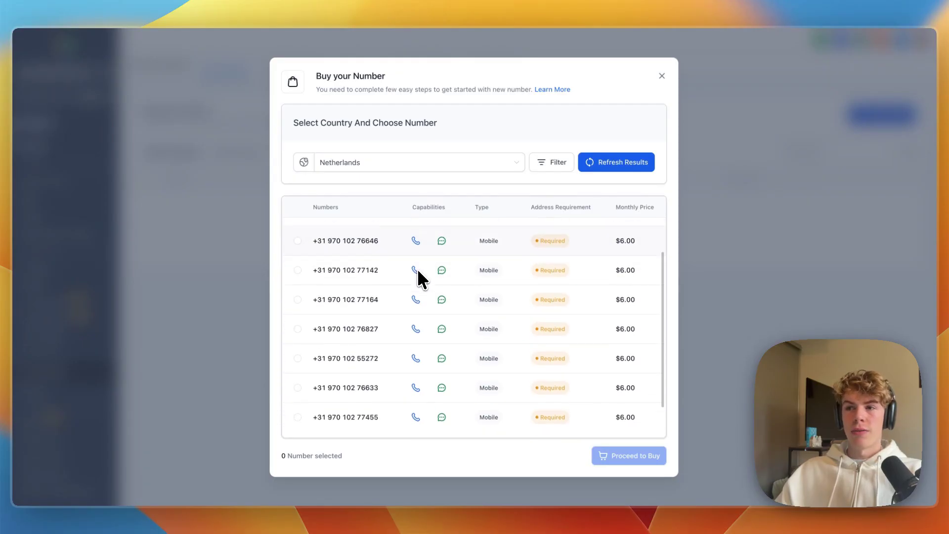
{"action": "scroll", "coordinate": [416, 271], "scroll_direction": "up", "scroll_amount": 1}
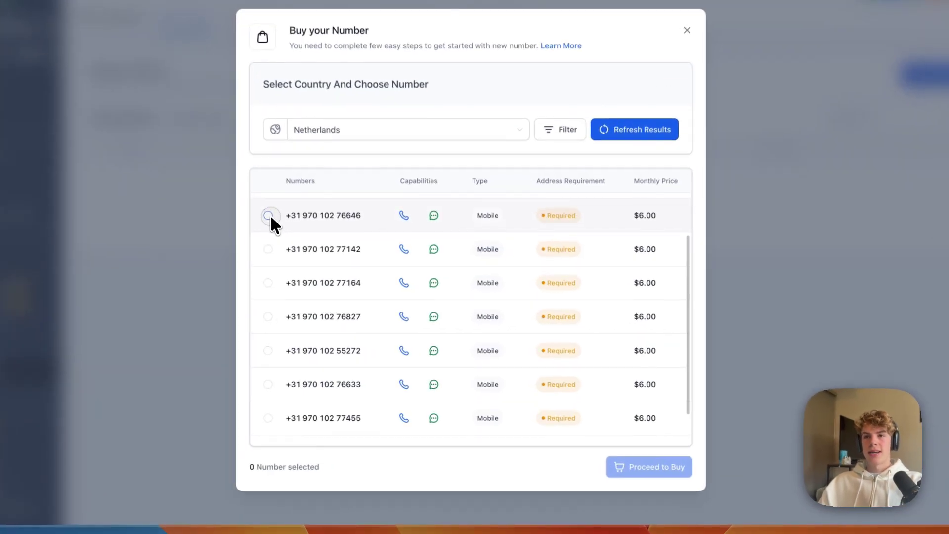
{"action": "left_click", "coordinate": [297, 236]}
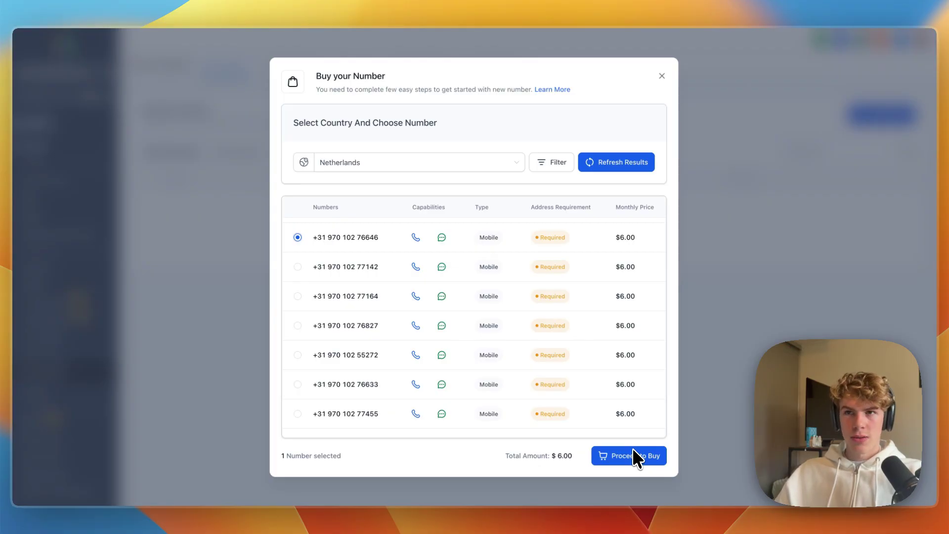
{"action": "left_click", "coordinate": [331, 161]}
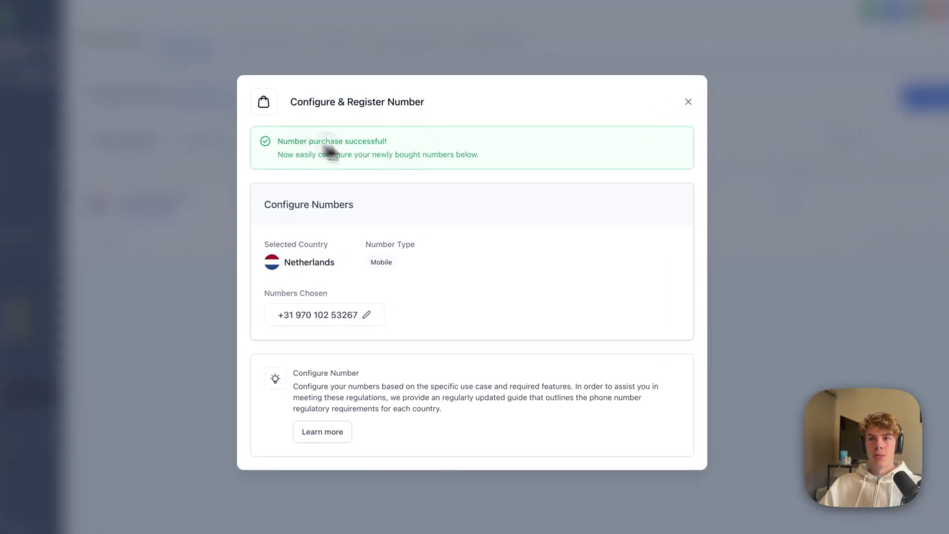
- Review the purchase confirmation and close the Configure & Register Number dialog
{"action": "left_click_drag", "start_coordinate": [310, 153], "coordinate": [424, 156]}
{"action": "left_click_drag", "start_coordinate": [280, 156], "coordinate": [482, 160]}
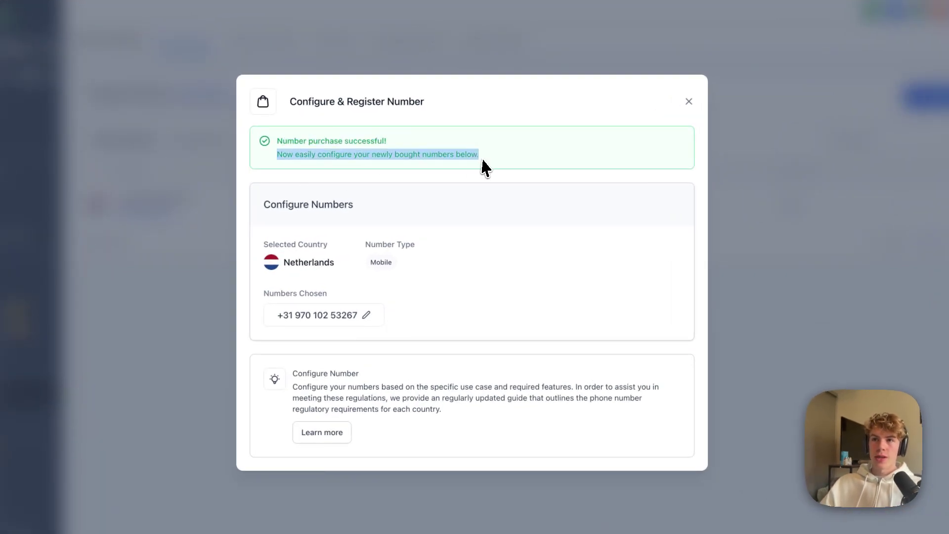
{"action": "left_click", "coordinate": [499, 153]}
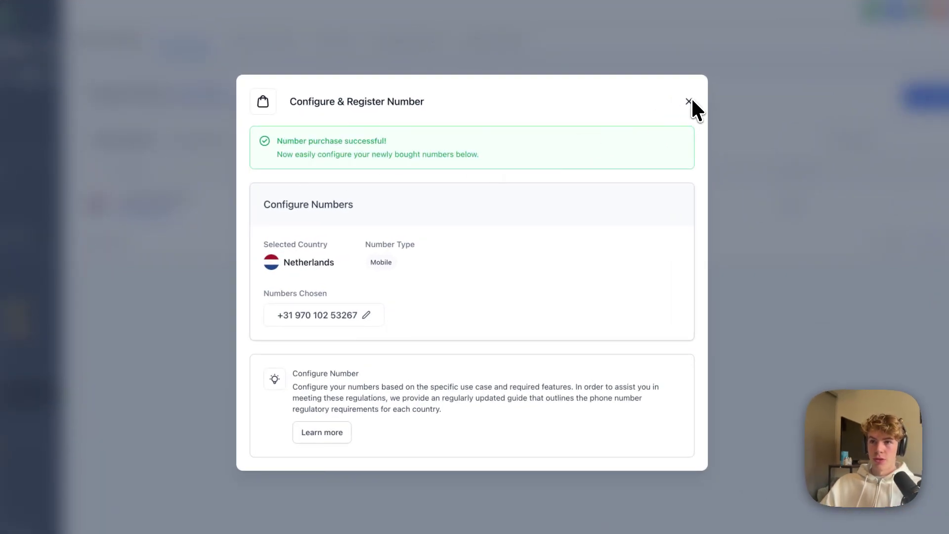
{"action": "left_click", "coordinate": [689, 101]}
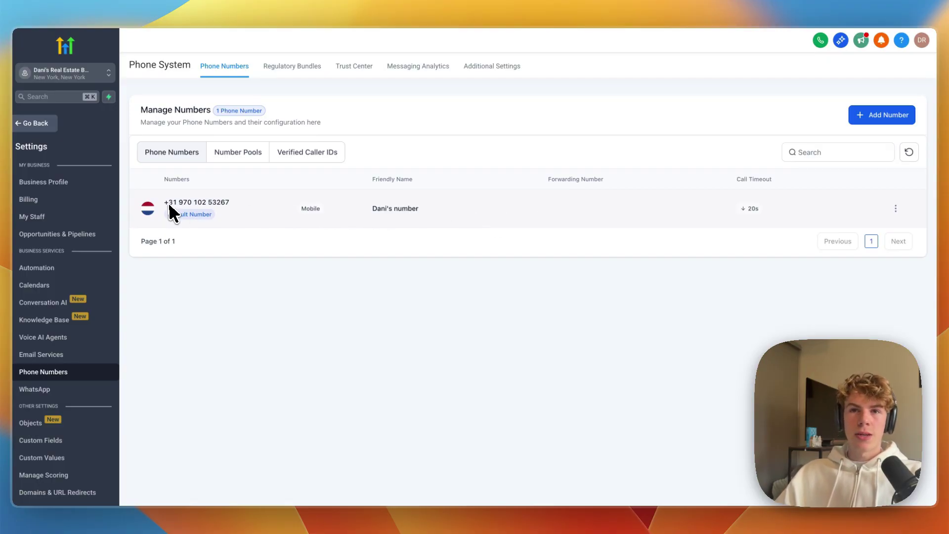
{"action": "left_click_drag", "start_coordinate": [168, 203], "coordinate": [238, 206]}
{"action": "left_click", "coordinate": [241, 265]}
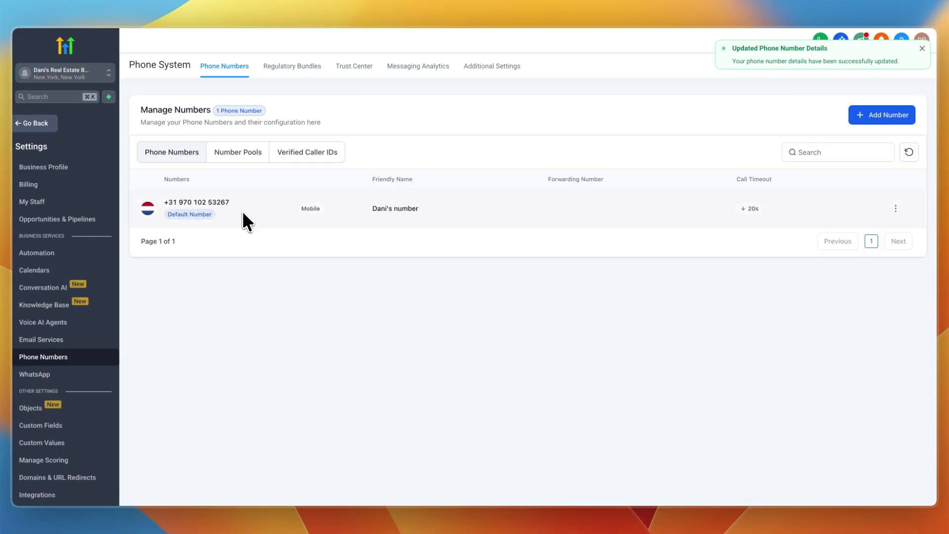
{"action": "left_click_drag", "start_coordinate": [163, 201], "coordinate": [284, 211]}
{"action": "left_click", "coordinate": [275, 210]}
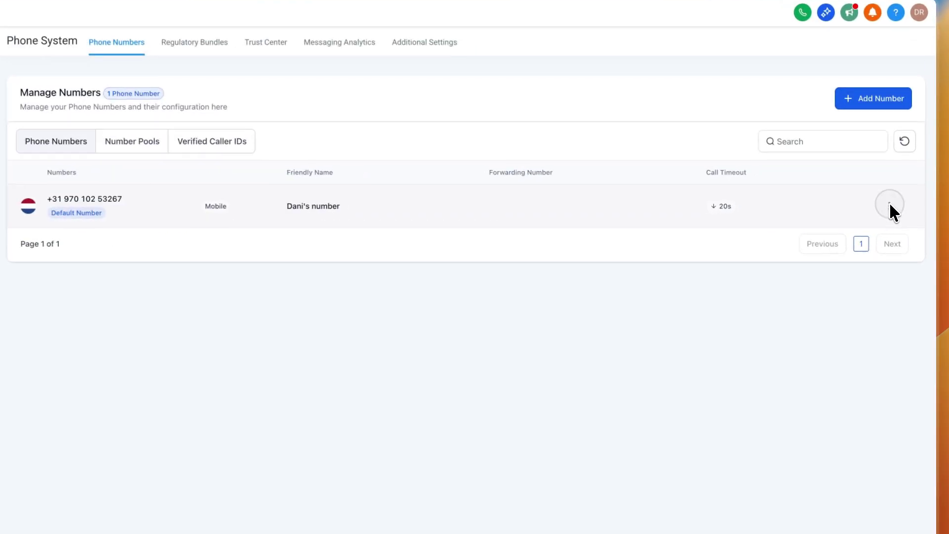
- Open the purchased number's configuration, check the call forwarding field and disable the Call Connect feature
{"action": "left_click", "coordinate": [889, 204]}
{"action": "left_click", "coordinate": [831, 262]}
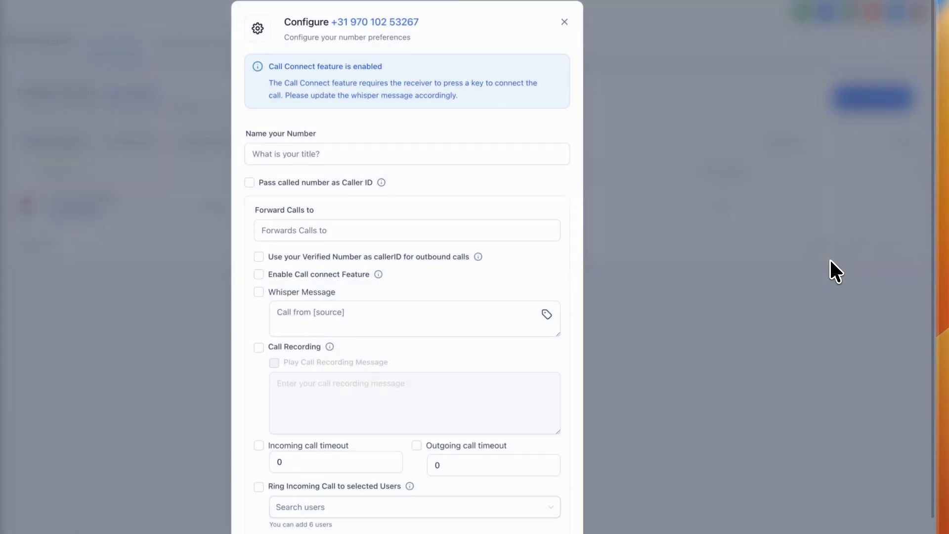
{"action": "left_click", "coordinate": [401, 232]}
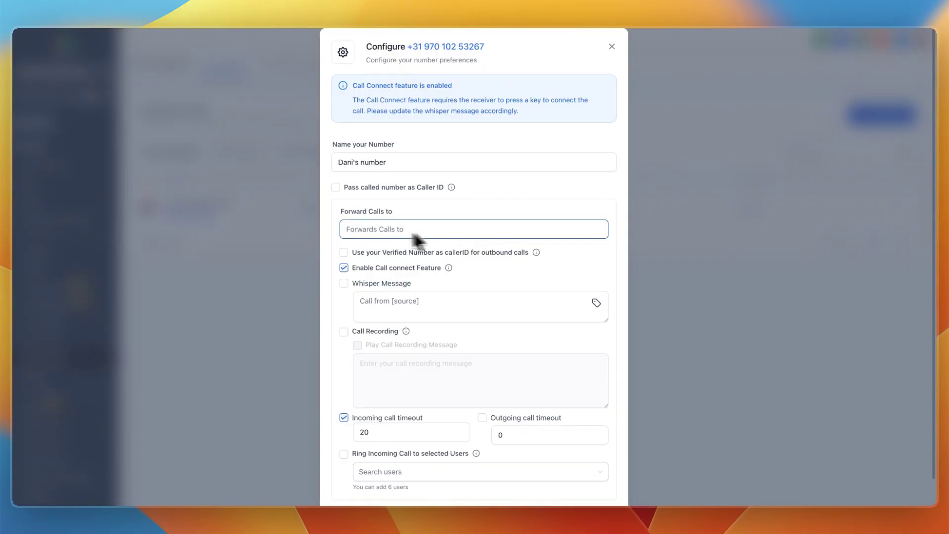
{"action": "left_click", "coordinate": [388, 228]}
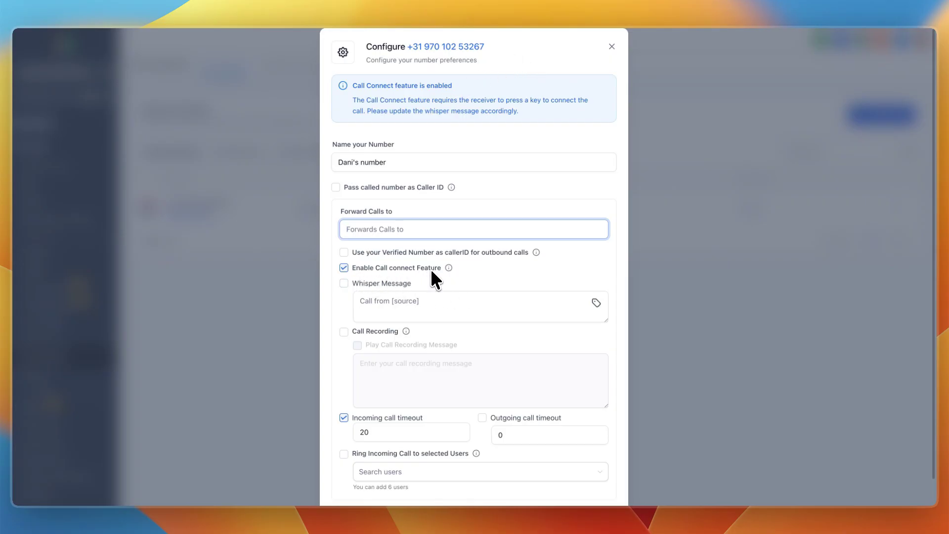
{"action": "mouse_move", "coordinate": [447, 269]}
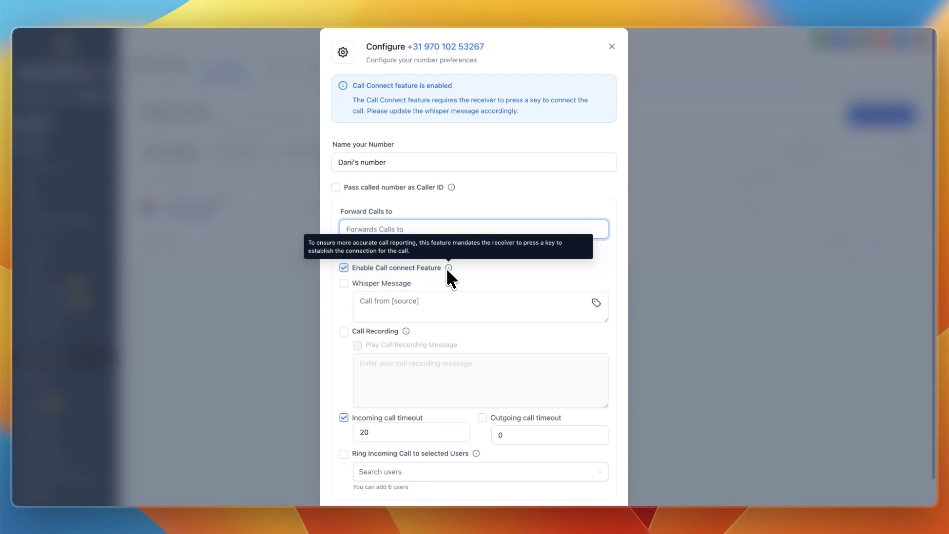
{"action": "left_click", "coordinate": [343, 267]}
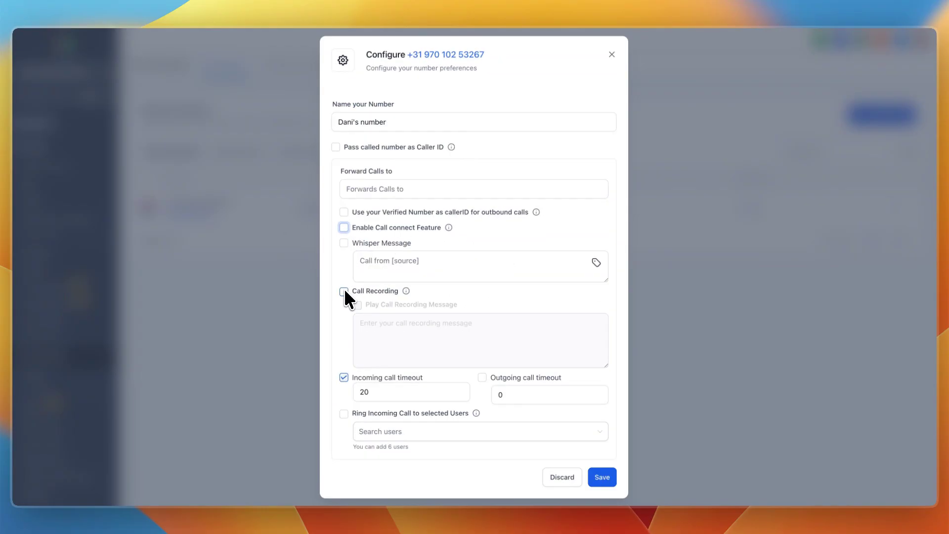
- Enable call recording for the number with the message "This call will be recorded for quality purposes." played to callers
{"action": "left_click", "coordinate": [344, 292]}
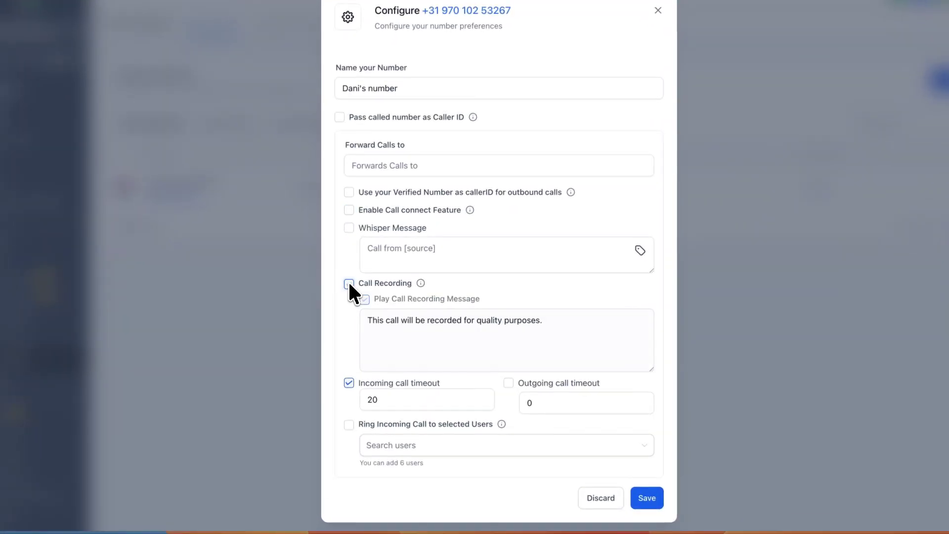
{"action": "left_click", "coordinate": [358, 305]}
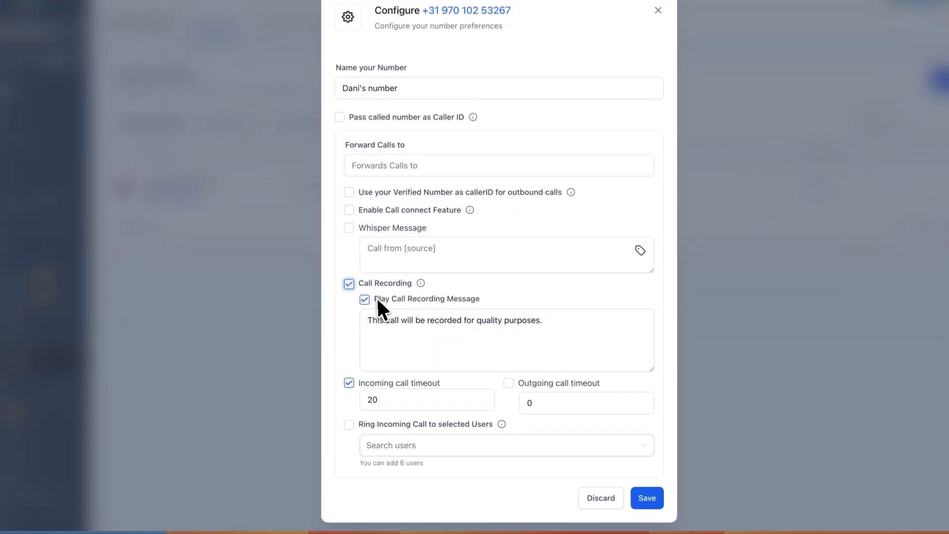
{"action": "left_click", "coordinate": [454, 298]}
{"action": "left_click", "coordinate": [420, 302]}
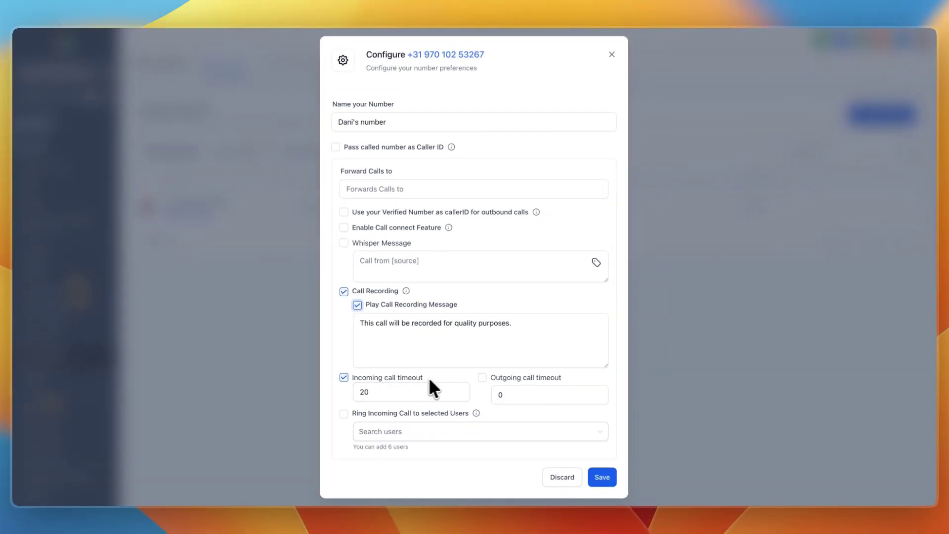
- Enable ringing incoming calls to selected users, look through the user choices and close the configuration without saving
{"action": "left_click", "coordinate": [499, 393]}
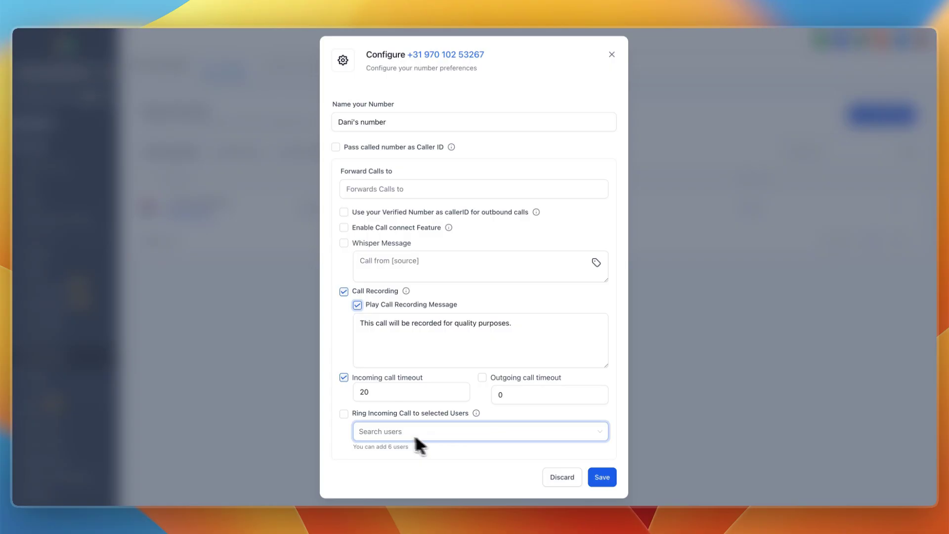
{"action": "left_click", "coordinate": [460, 433]}
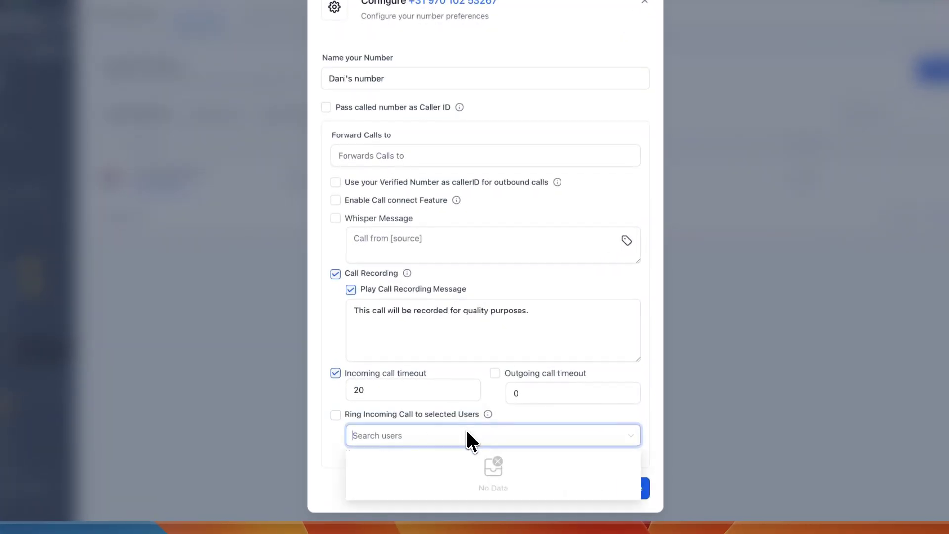
{"action": "left_click", "coordinate": [335, 414]}
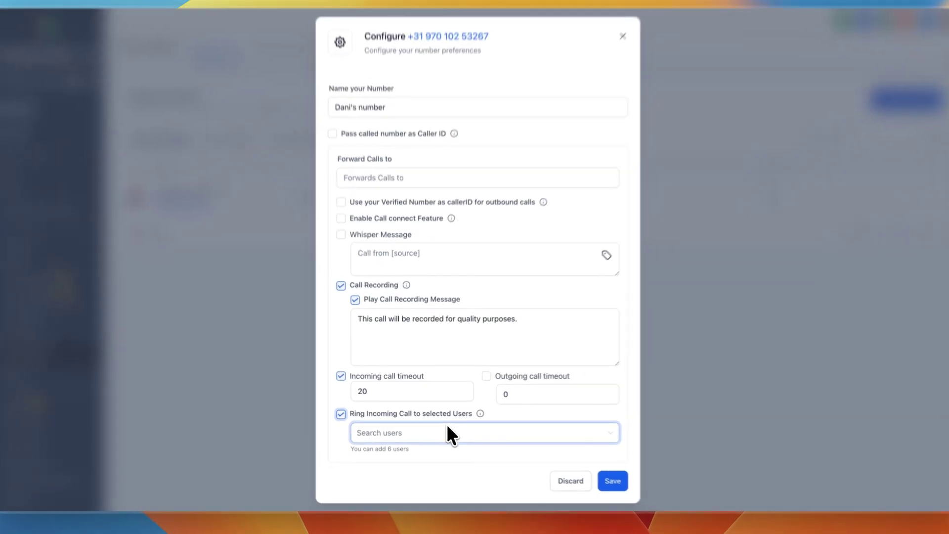
{"action": "left_click", "coordinate": [400, 189]}
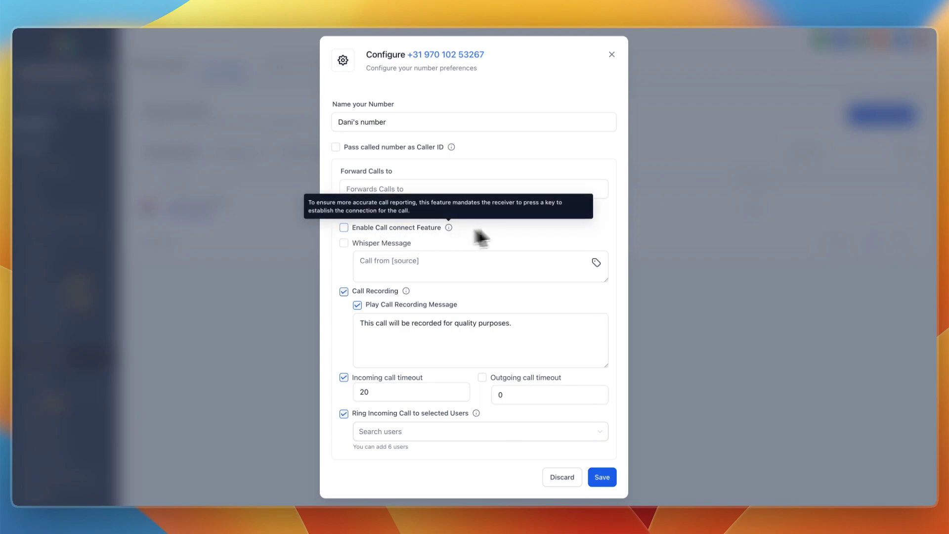
{"action": "left_click", "coordinate": [612, 56]}
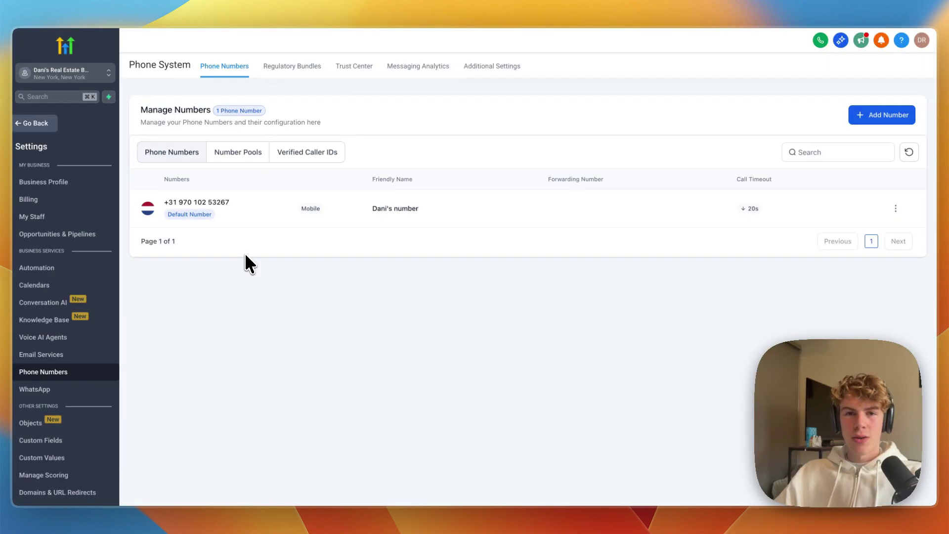